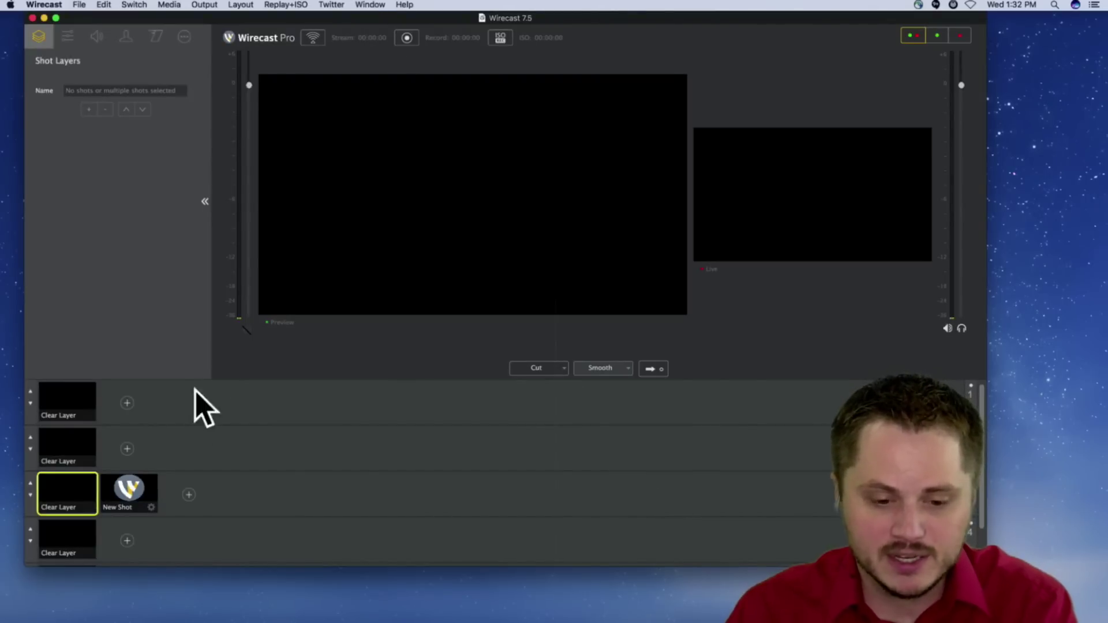
- Load the Wirecast logo New Shot into the preview and open the Output menu
{"action": "left_click", "coordinate": [144, 499]}
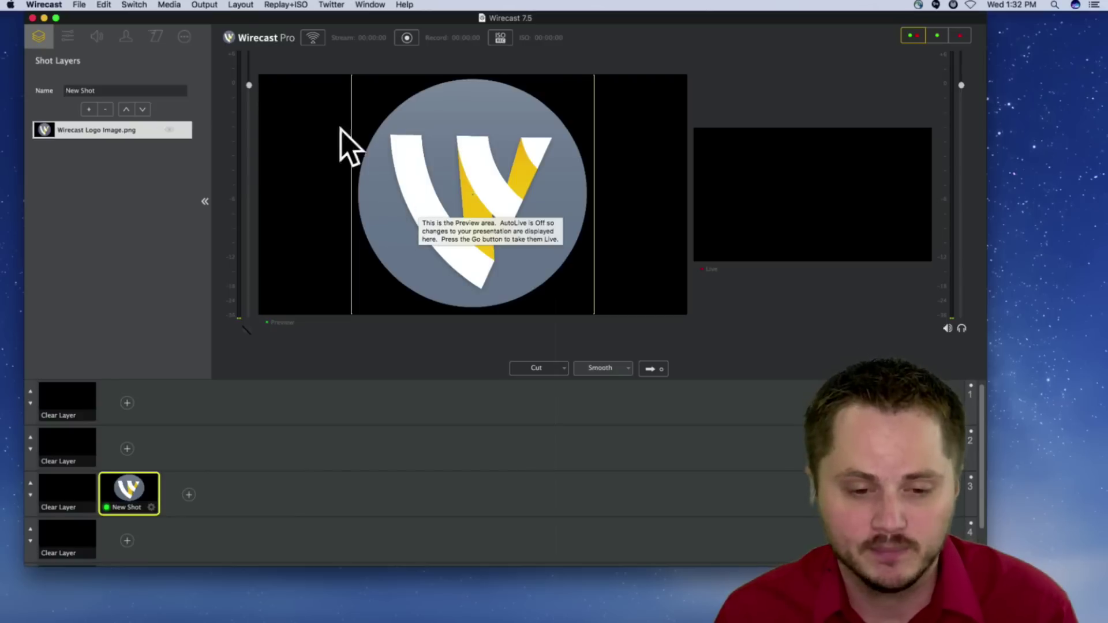
{"action": "left_click", "coordinate": [207, 5]}
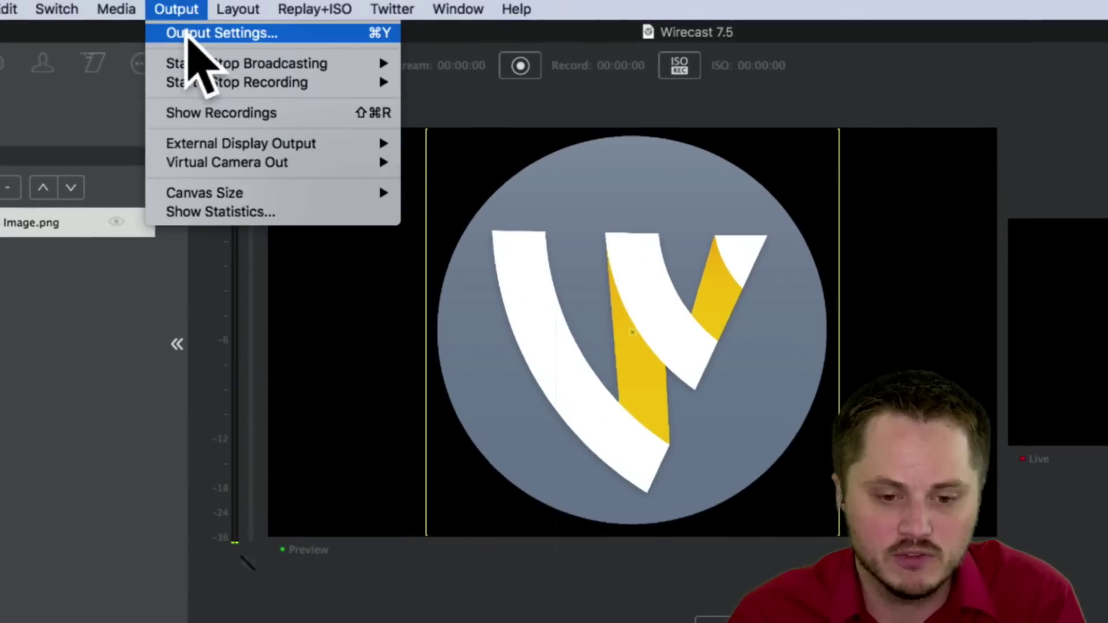
- Open Output Settings and choose Periscope/Twitter as the output destination
{"action": "left_click", "coordinate": [180, 33]}
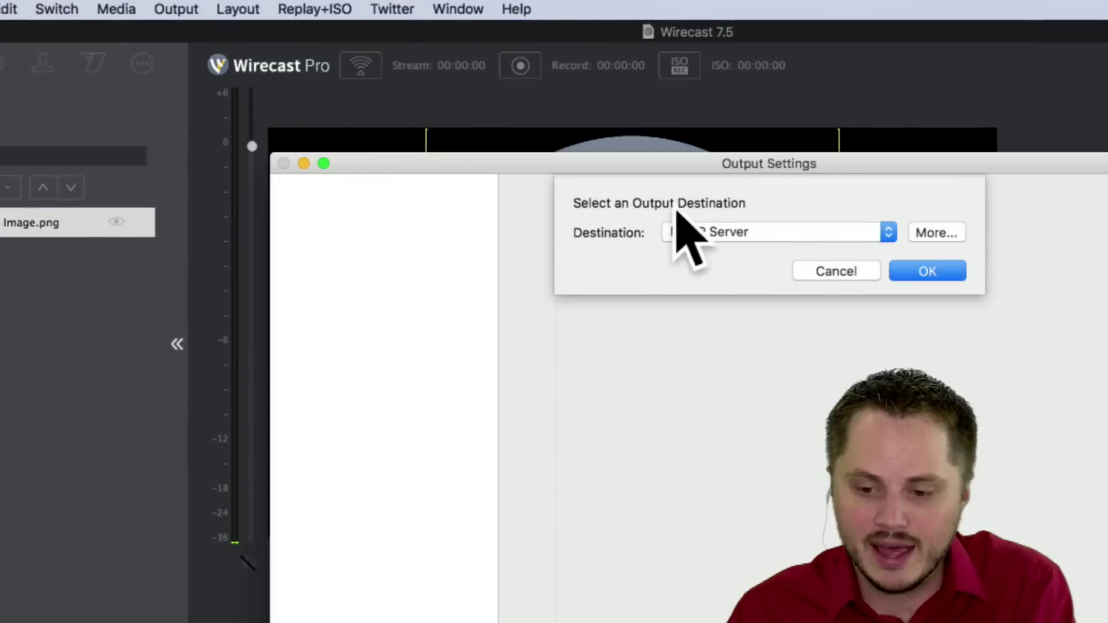
{"action": "left_click_drag", "start_coordinate": [690, 167], "coordinate": [439, 103]}
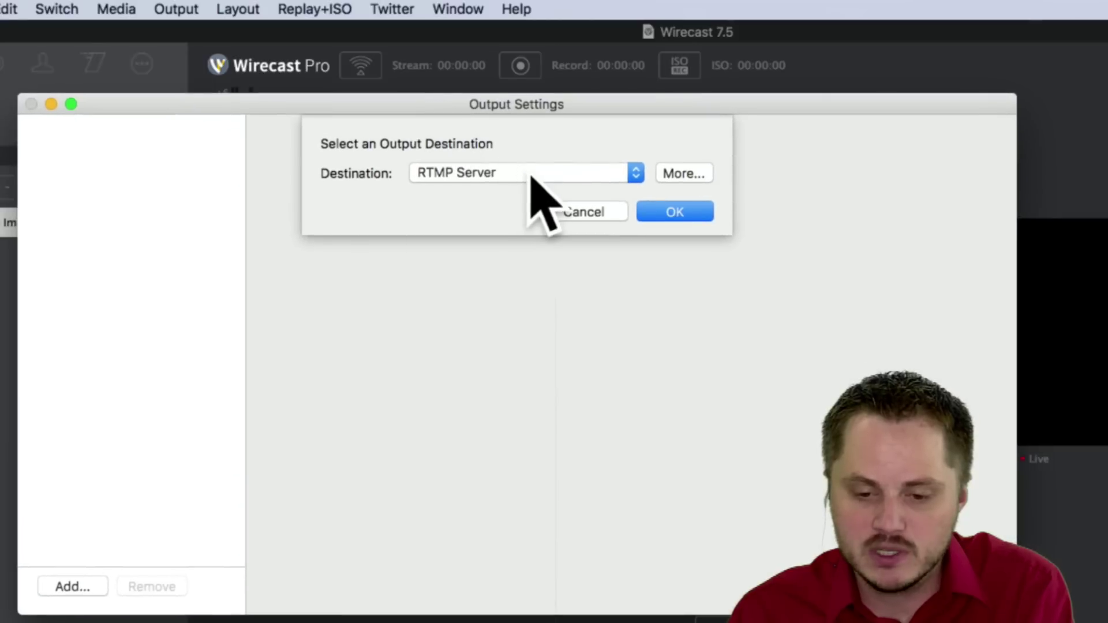
{"action": "left_click", "coordinate": [530, 174]}
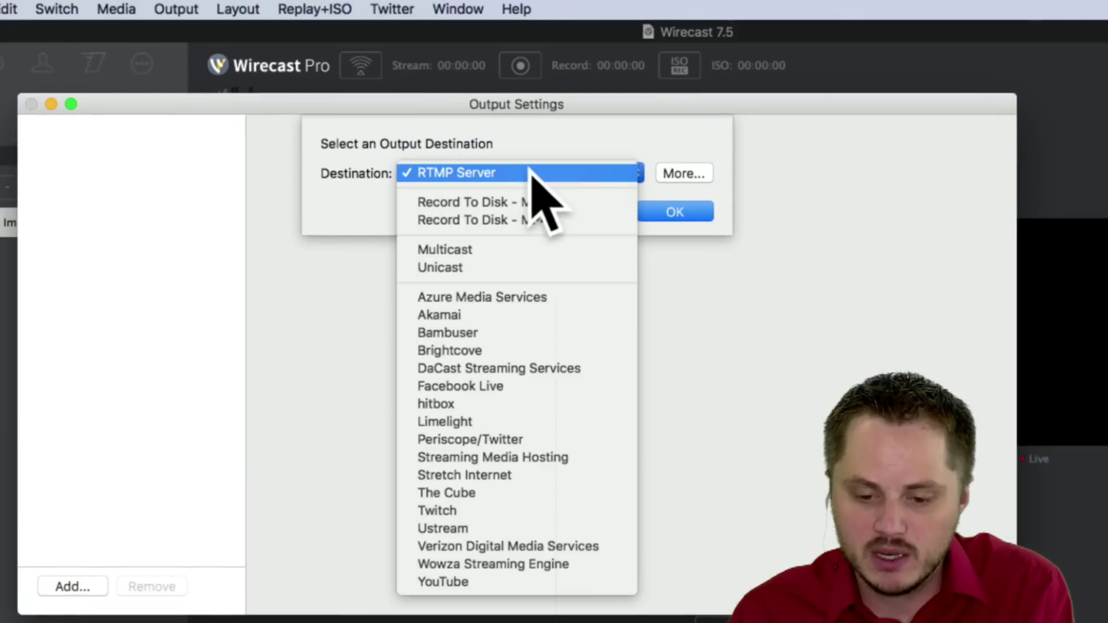
{"action": "left_click", "coordinate": [504, 439]}
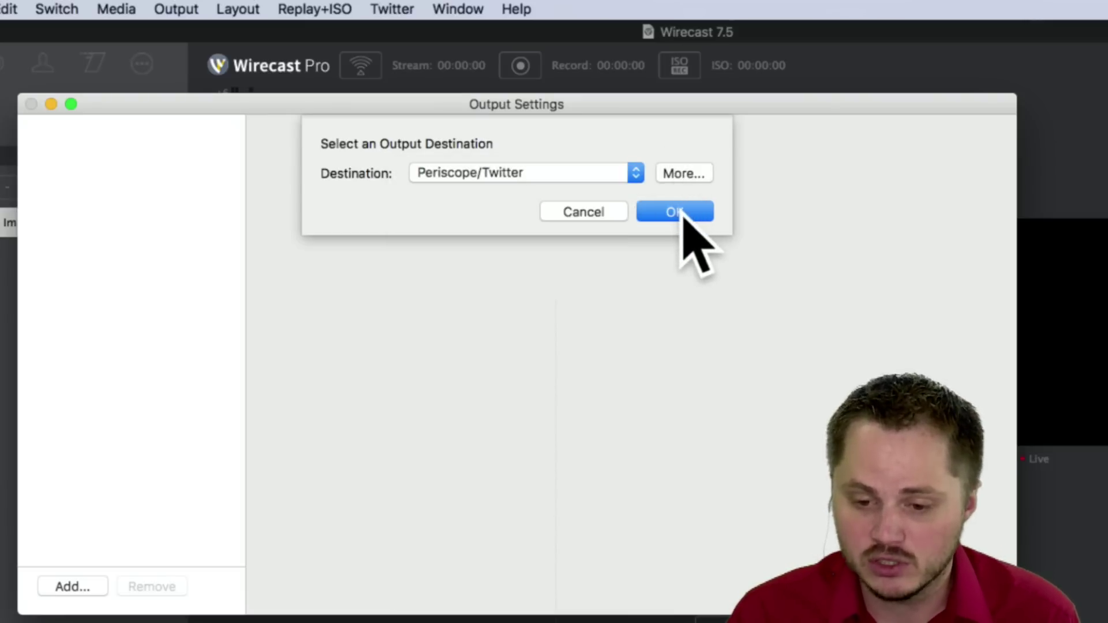
- Confirm the Periscope/Twitter destination and rename the output from 'Not Configured' to 'Periscpe/Twitter'
{"action": "left_click", "coordinate": [683, 212]}
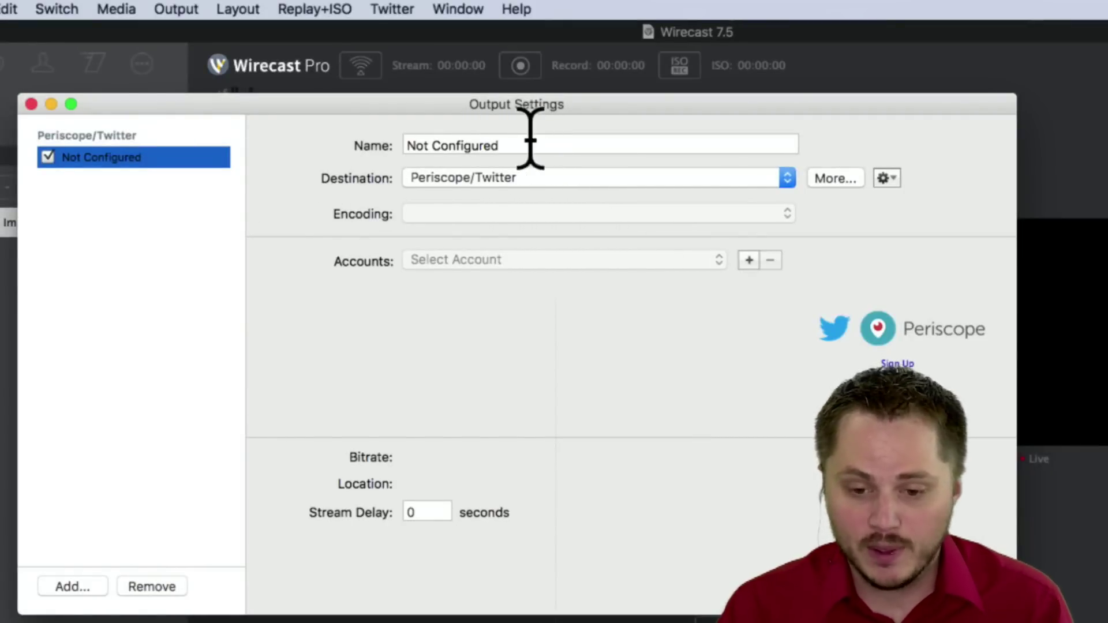
{"action": "left_click", "coordinate": [488, 145]}
{"action": "left_click_drag", "start_coordinate": [488, 145], "coordinate": [397, 151]}
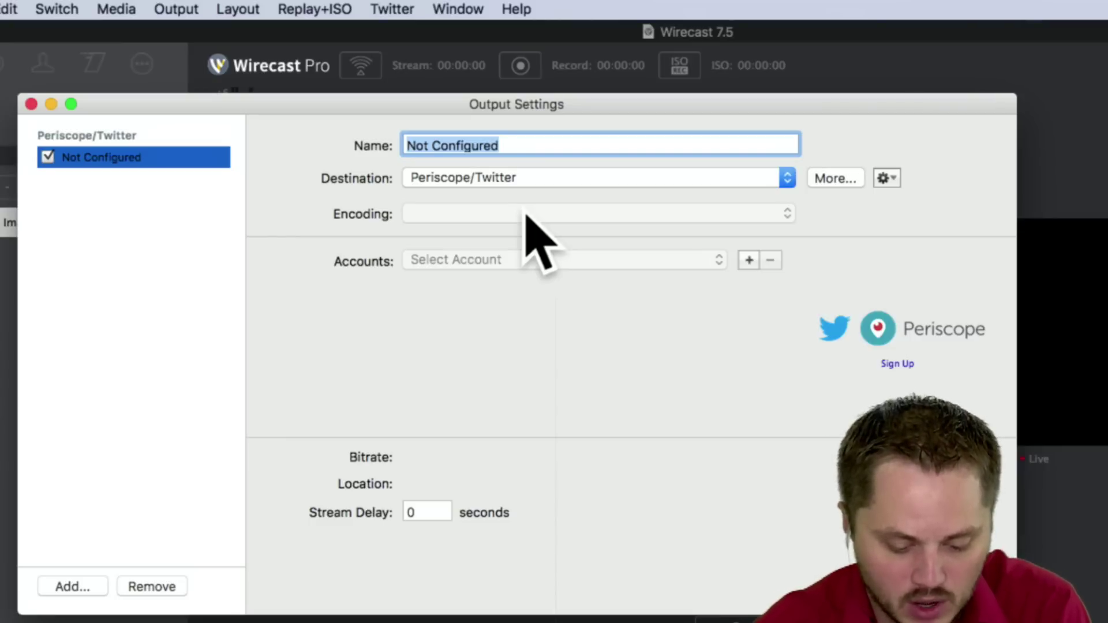
{"action": "type", "text": "Periscpe/Twitter"}
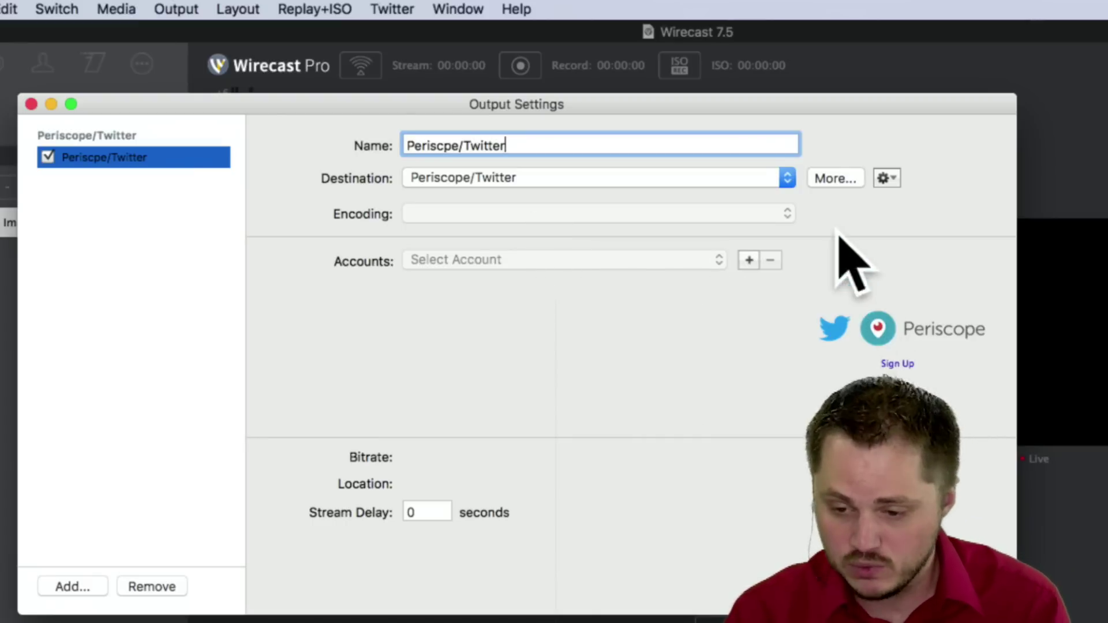
{"action": "left_click_drag", "start_coordinate": [772, 104], "coordinate": [748, 31]}
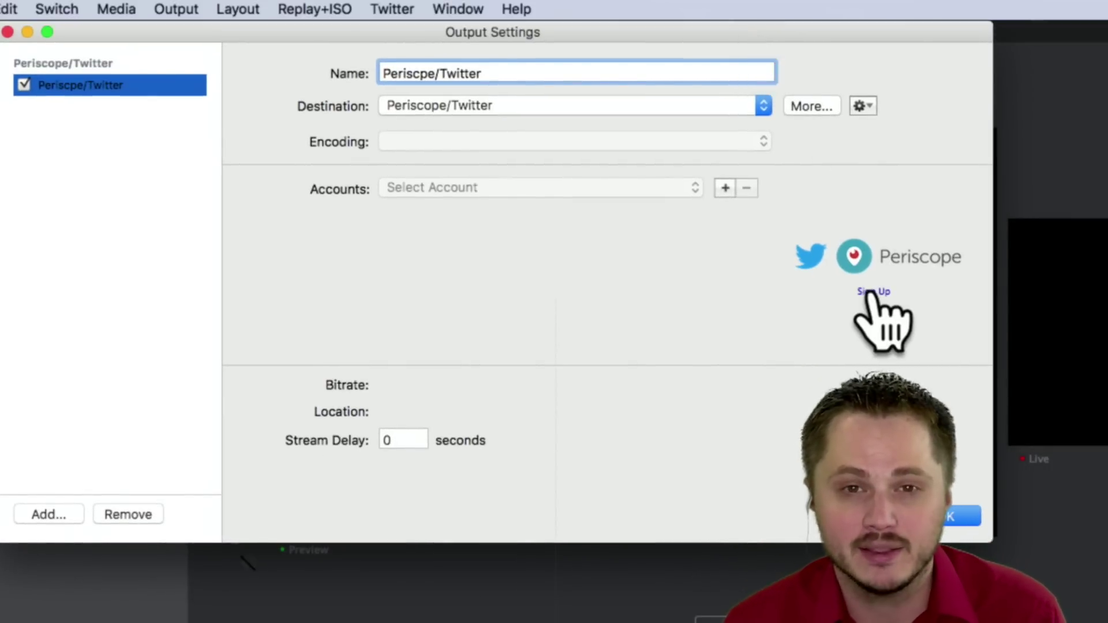
- Start adding a Periscope account and log in at periscope.tv in Safari
{"action": "left_click", "coordinate": [725, 188]}
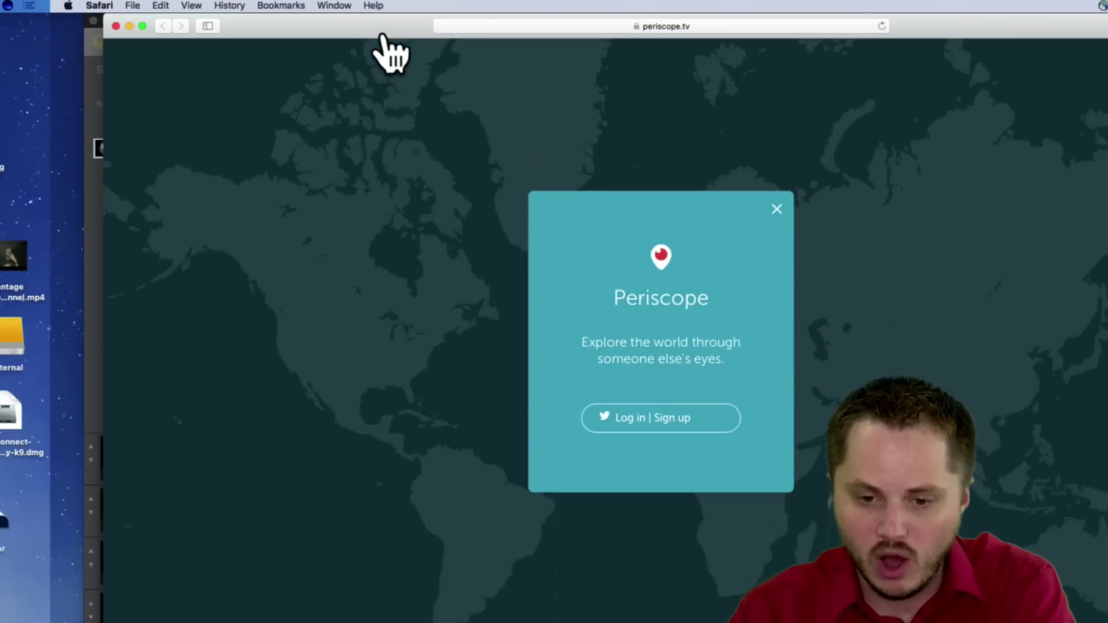
{"action": "left_click_drag", "start_coordinate": [382, 36], "coordinate": [316, 22]}
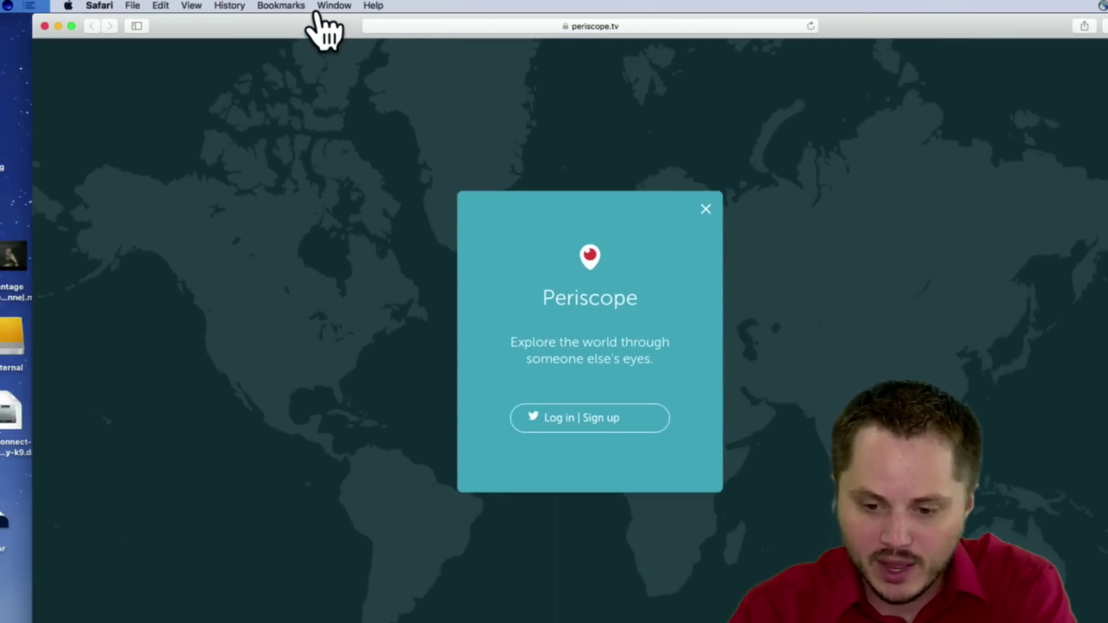
{"action": "left_click", "coordinate": [581, 420]}
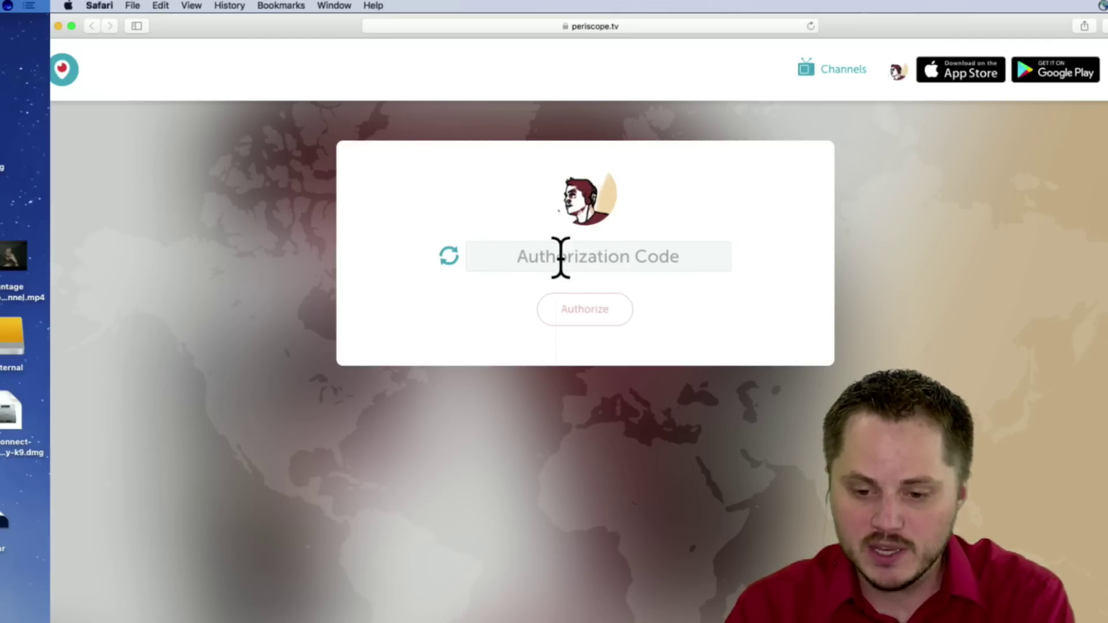
- Copy Wirecast's user code into the Periscope authorization page and authorize Wirecast
{"action": "key", "text": "super+Tab"}
{"action": "left_click_drag", "start_coordinate": [445, 172], "coordinate": [623, 172]}
{"action": "key", "text": "super+c"}
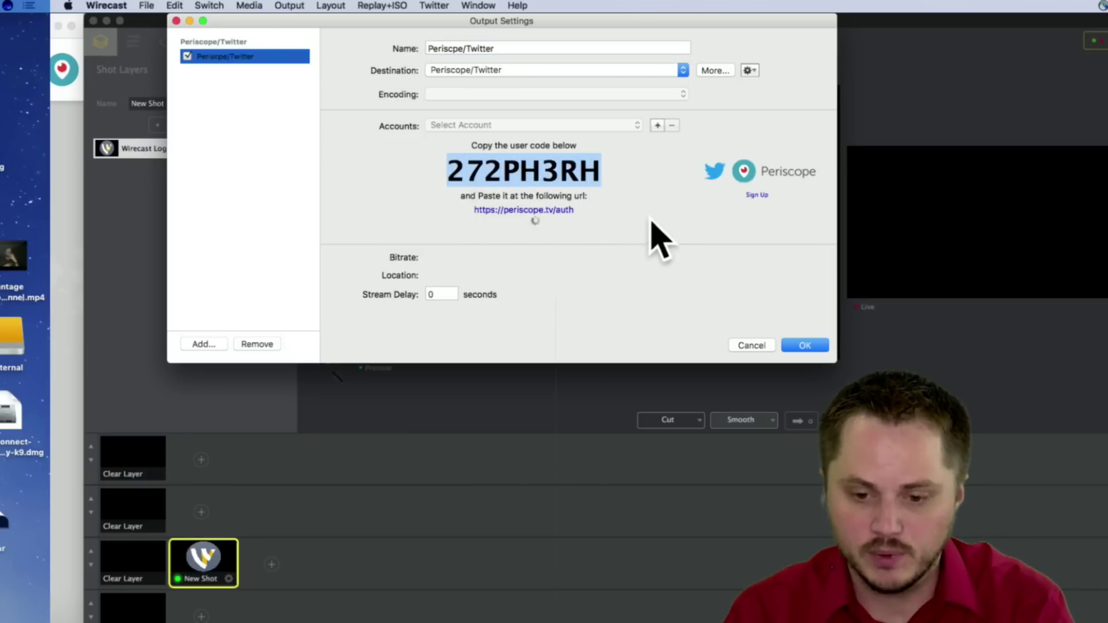
{"action": "key", "text": "super+Tab"}
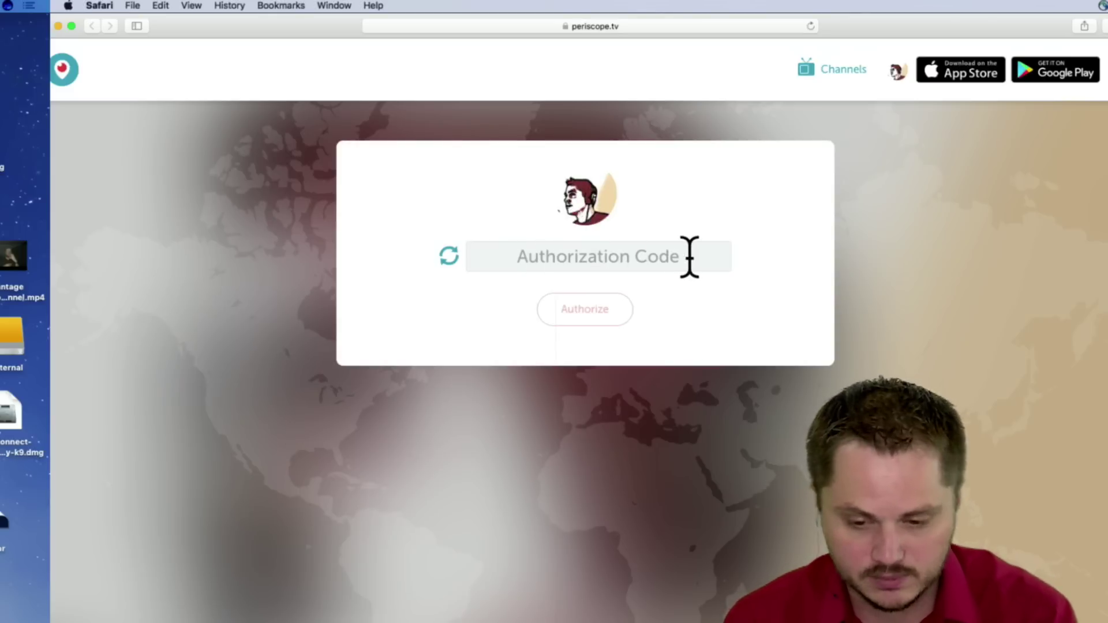
{"action": "key", "text": "super+v"}
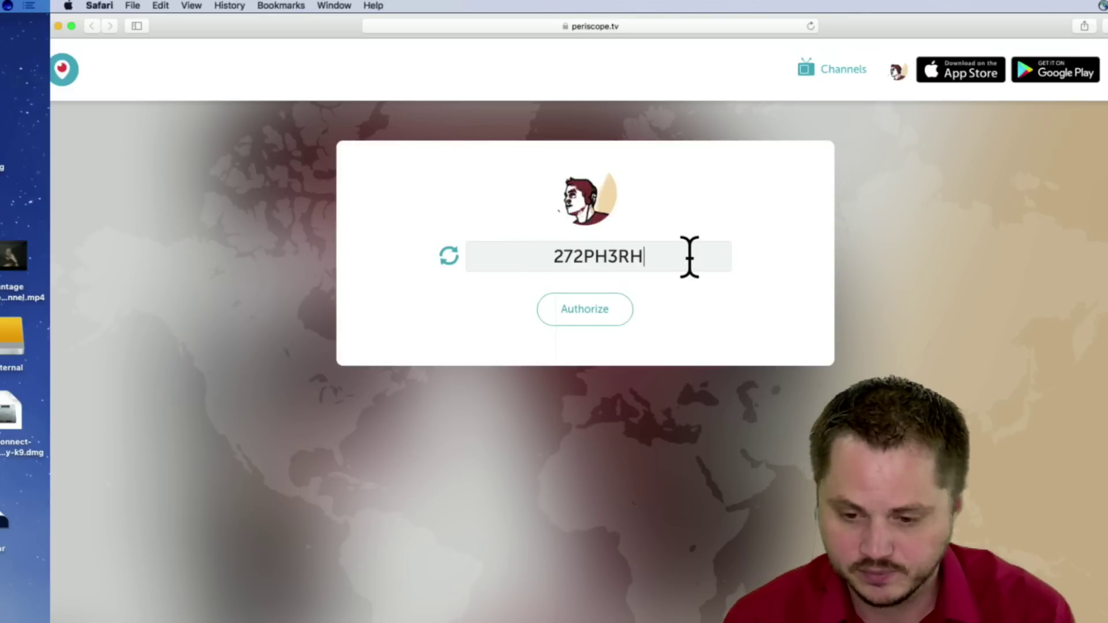
{"action": "left_click", "coordinate": [584, 309]}
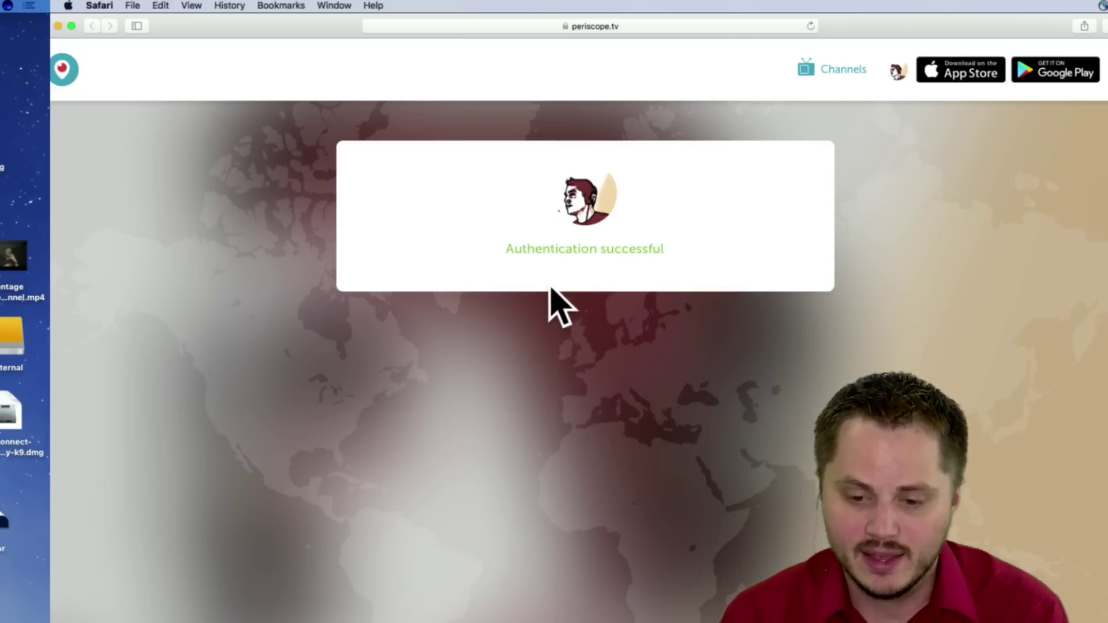
{"action": "key", "text": "super+Tab"}
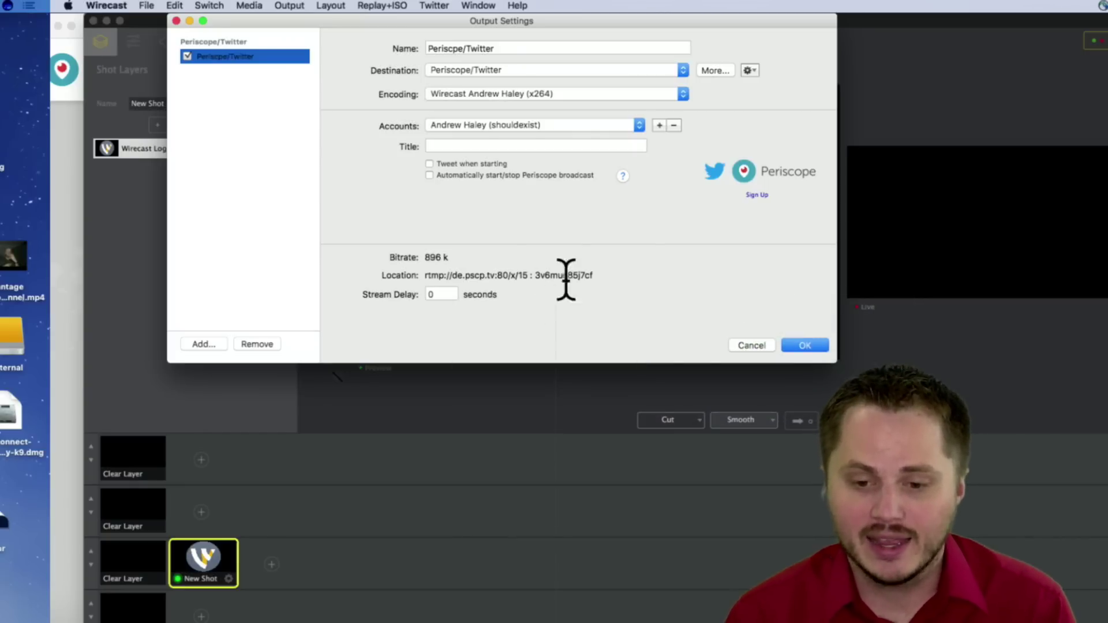
- Keep the authorized Periscope account selected, giving x264 encoding at an 896 k bitrate
{"action": "left_click_drag", "start_coordinate": [521, 22], "coordinate": [506, 95]}
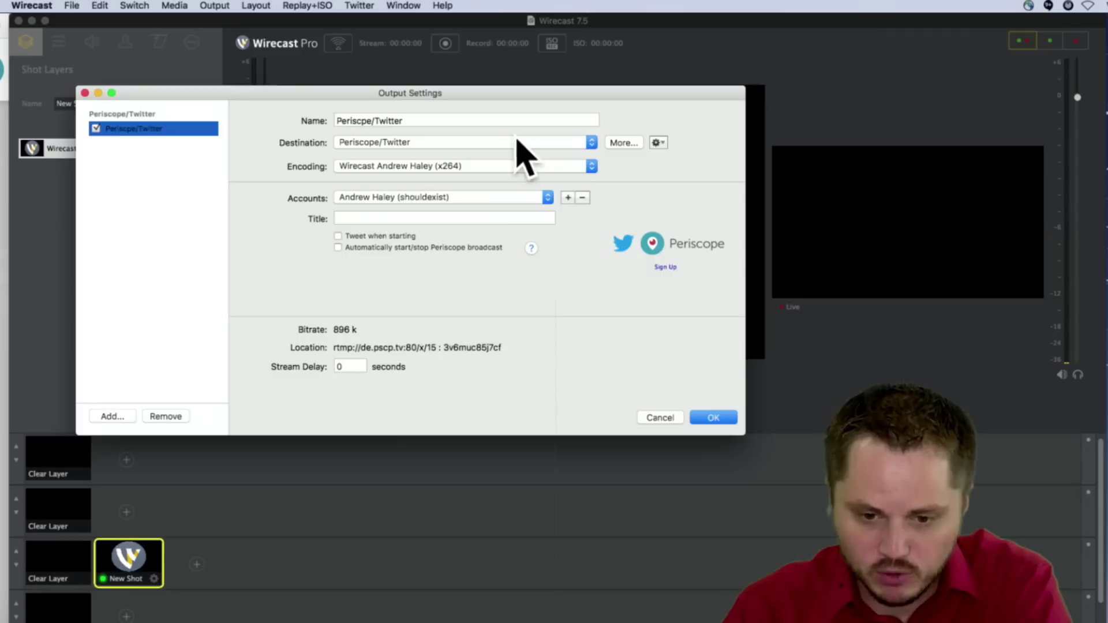
{"action": "left_click", "coordinate": [470, 198]}
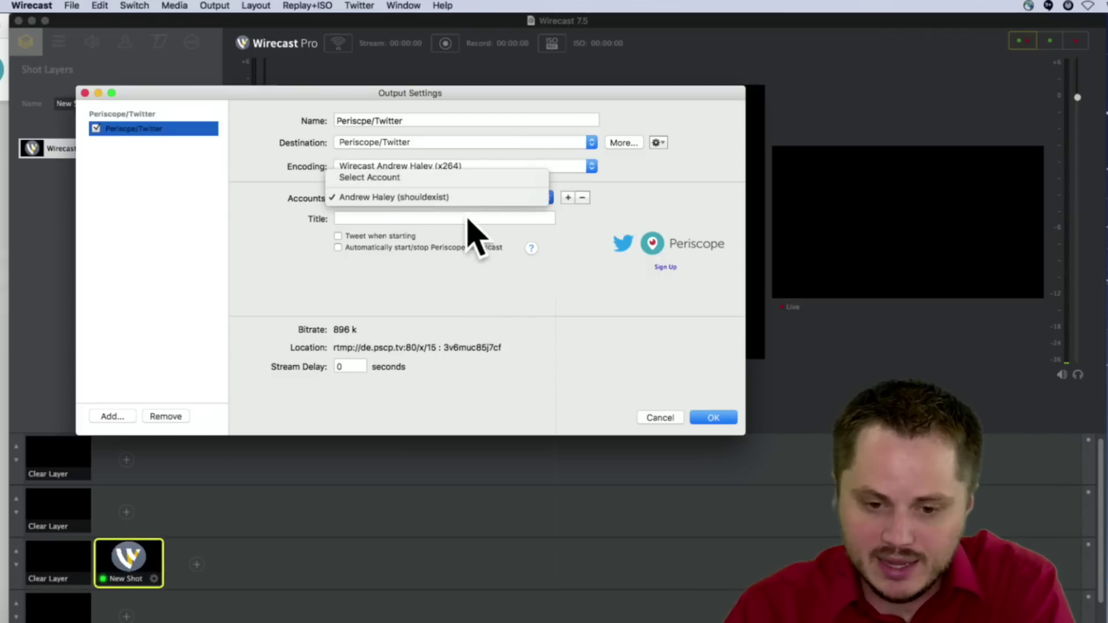
{"action": "left_click", "coordinate": [627, 208]}
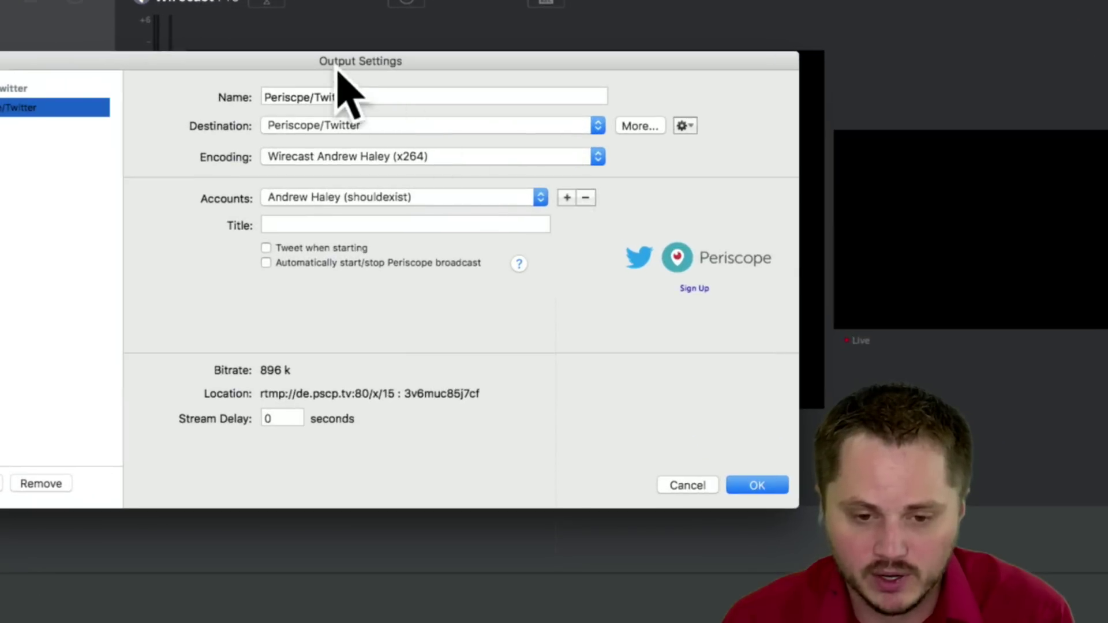
{"action": "left_click_drag", "start_coordinate": [287, 69], "coordinate": [399, 74]}
- Title the broadcast 'Hey Everybody, I'm Live with Wirecast', enable tweeting and automatic start/stop, and save
{"action": "left_click", "coordinate": [441, 225]}
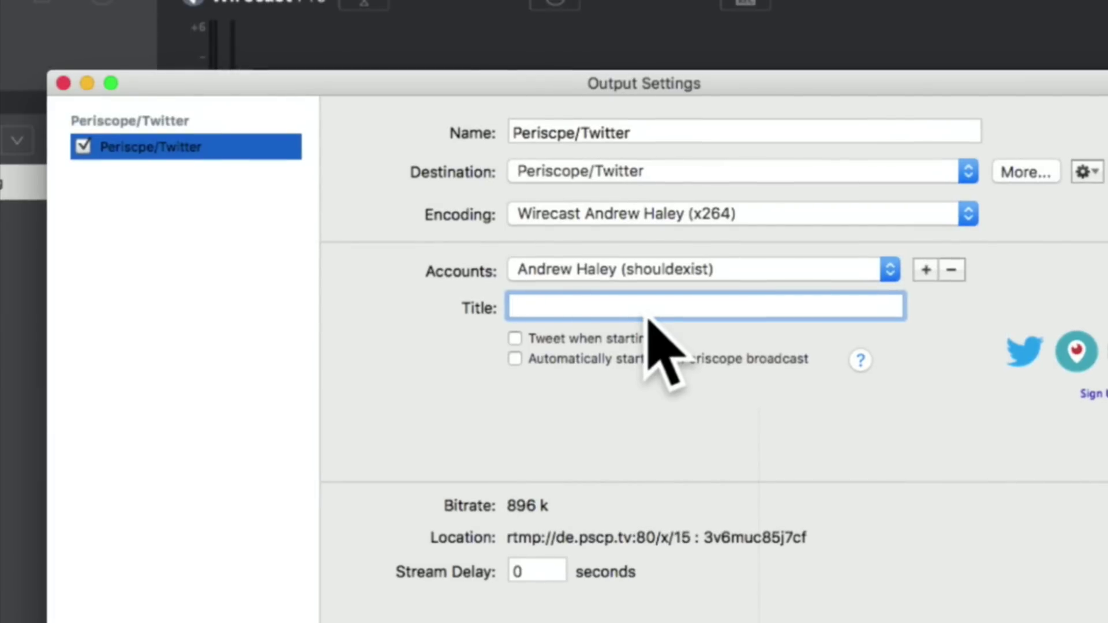
{"action": "type", "text": "Hey Everybody, I'm "}
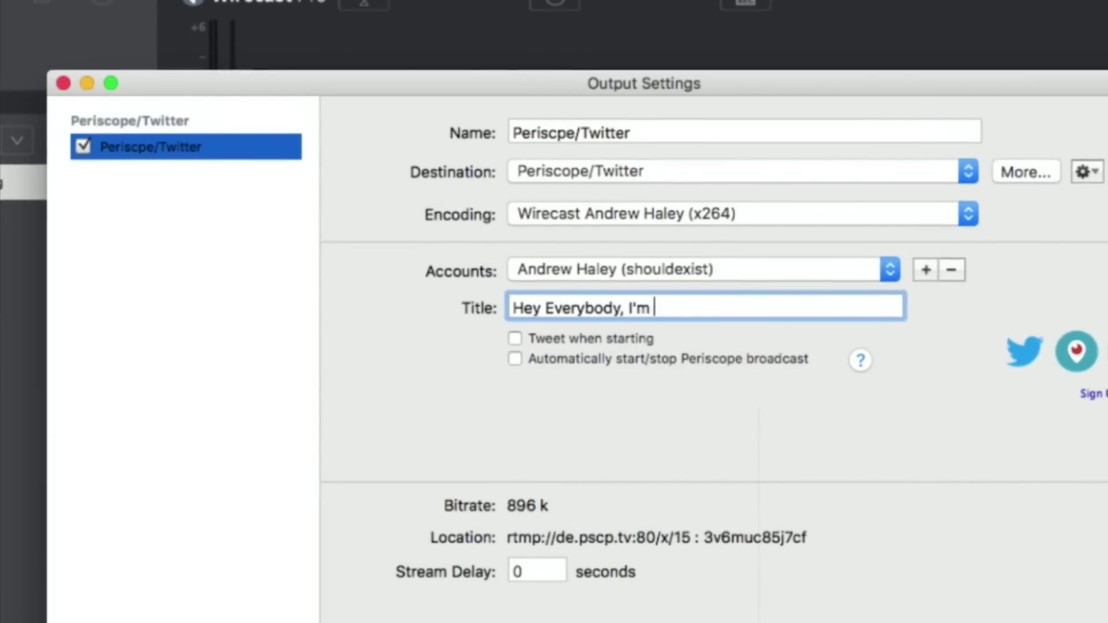
{"action": "type", "text": "Live with Wirecast"}
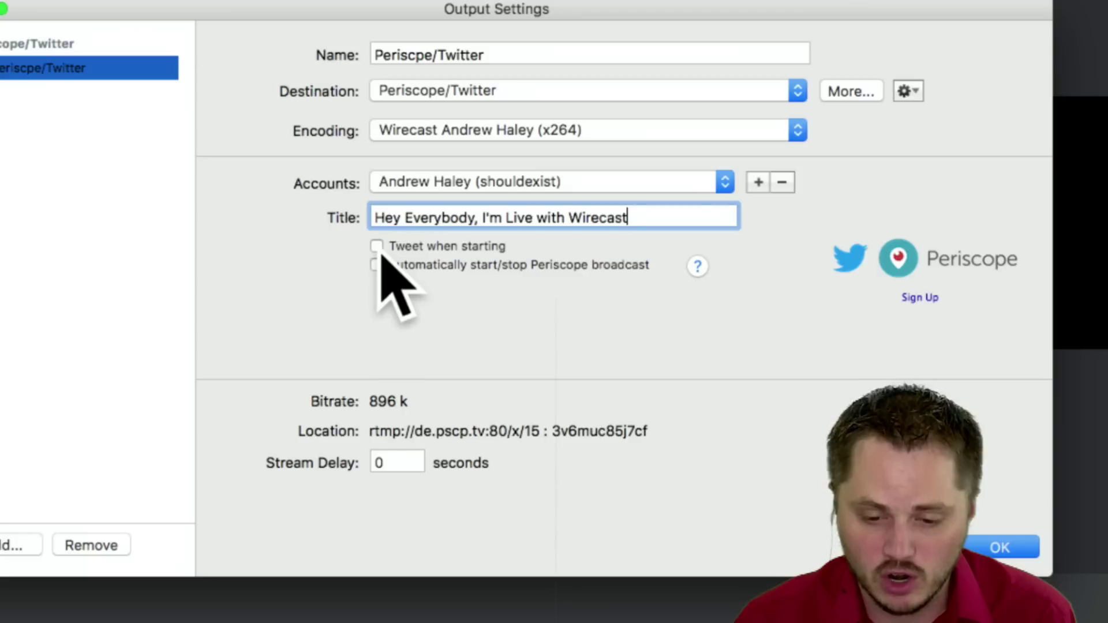
{"action": "left_click", "coordinate": [379, 251]}
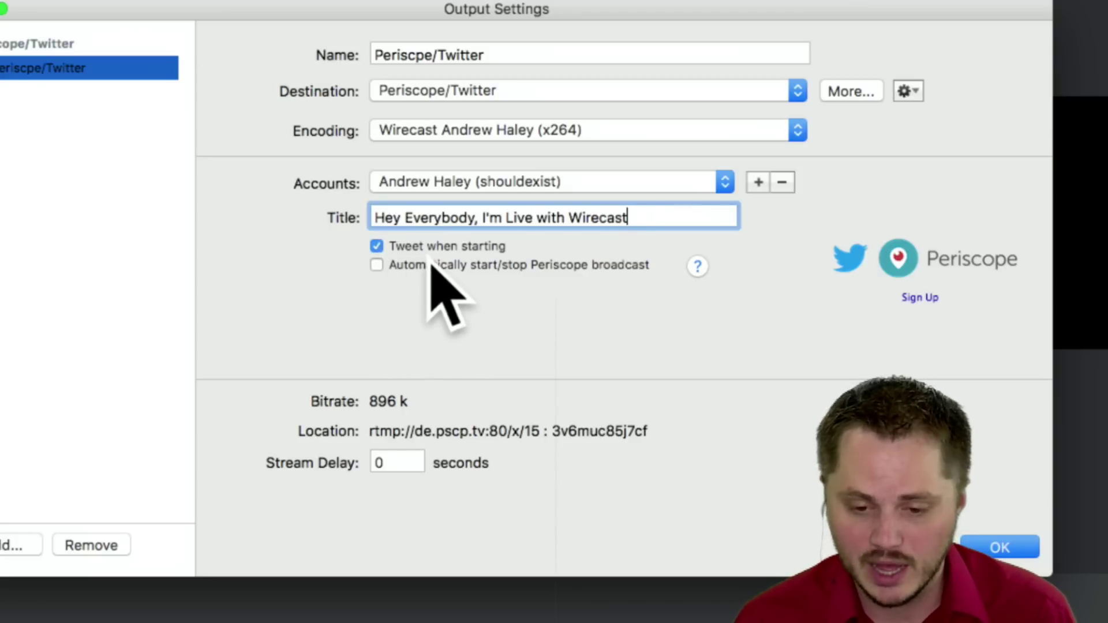
{"action": "left_click", "coordinate": [376, 265]}
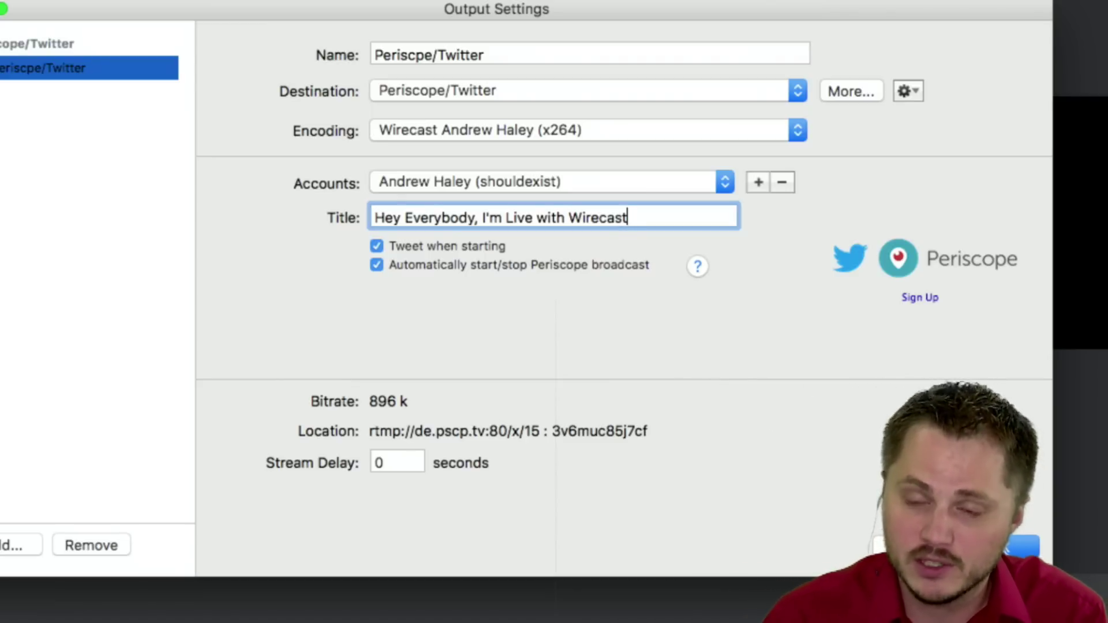
{"action": "left_click", "coordinate": [999, 545]}
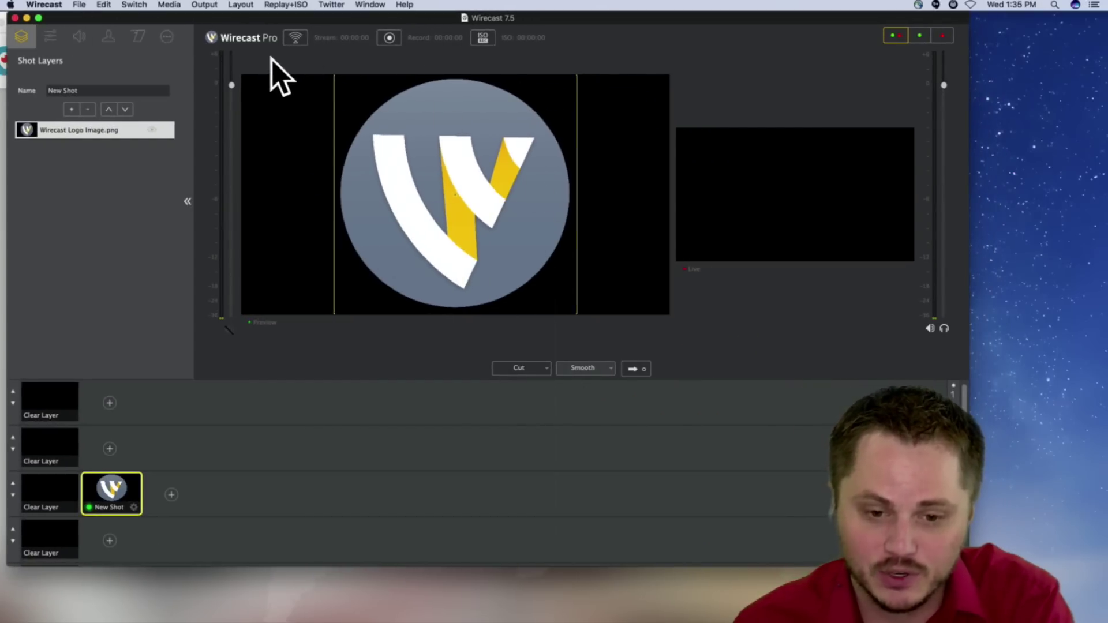
- Start streaming to Periscope, minimize Safari, and take the New Shot logo live
{"action": "left_click", "coordinate": [299, 40]}
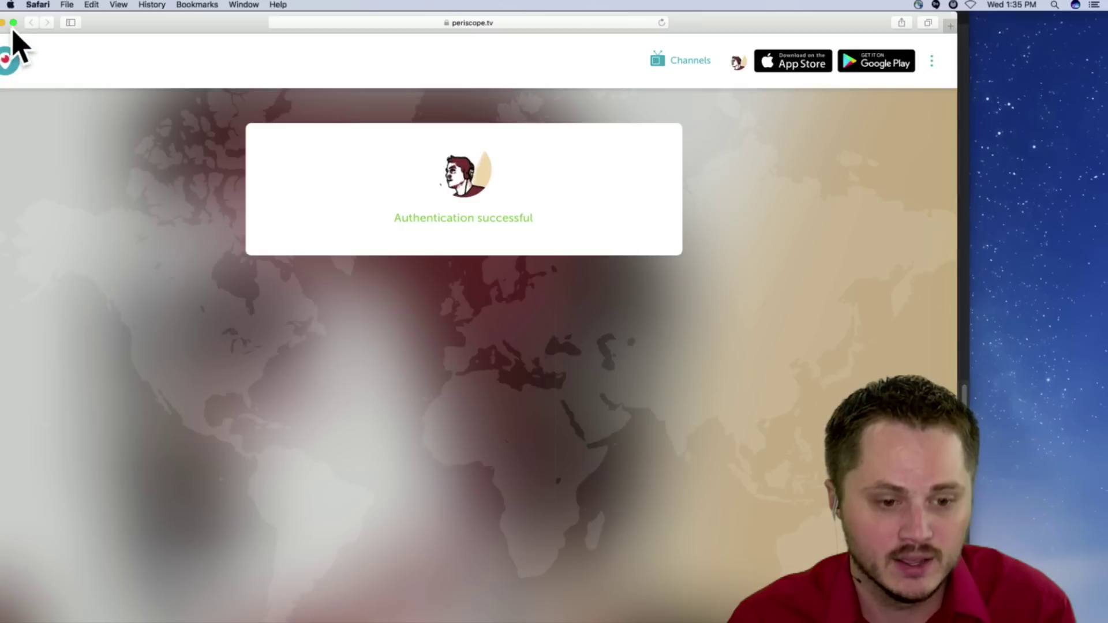
{"action": "double_click", "coordinate": [203, 24]}
{"action": "left_click", "coordinate": [81, 23]}
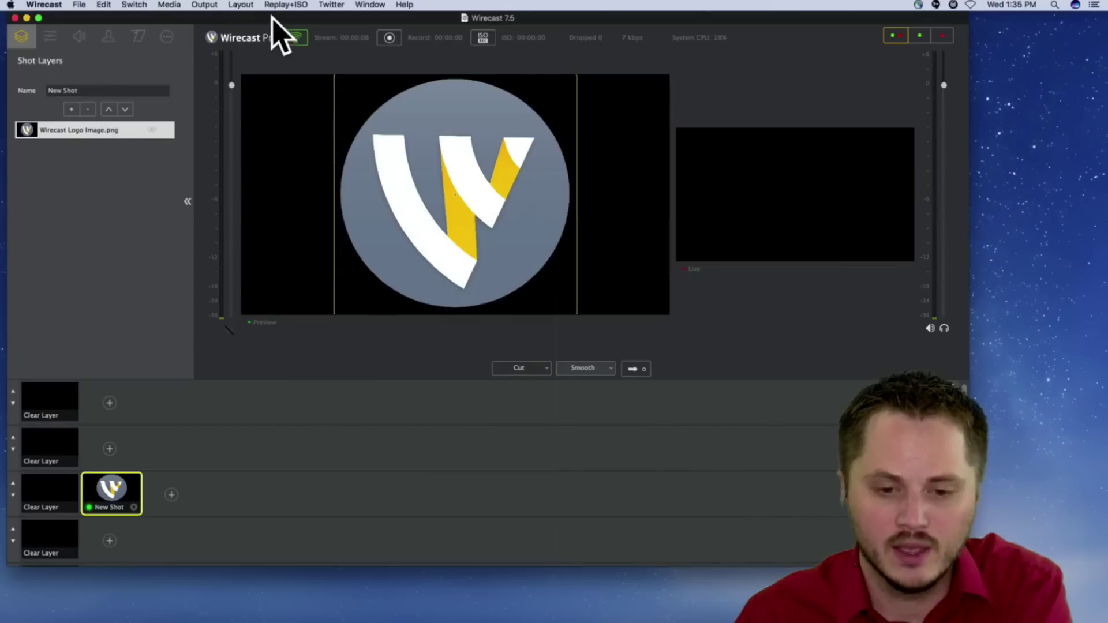
{"action": "left_click", "coordinate": [635, 369]}
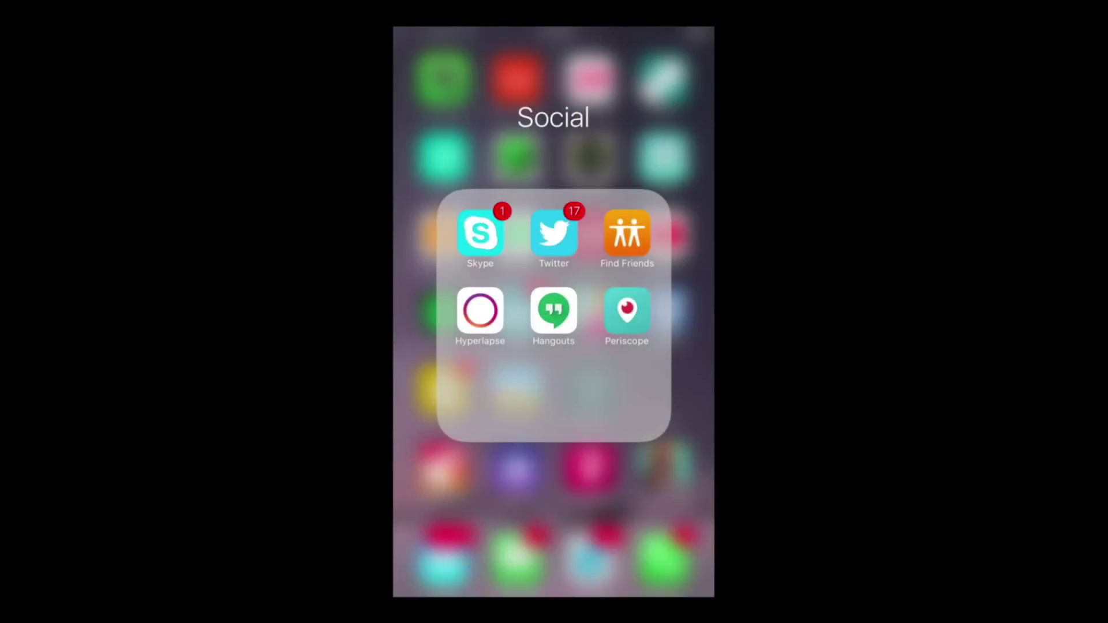
- Launch the Periscope app from the iPhone's Social folder
{"action": "left_click", "coordinate": [626, 312]}
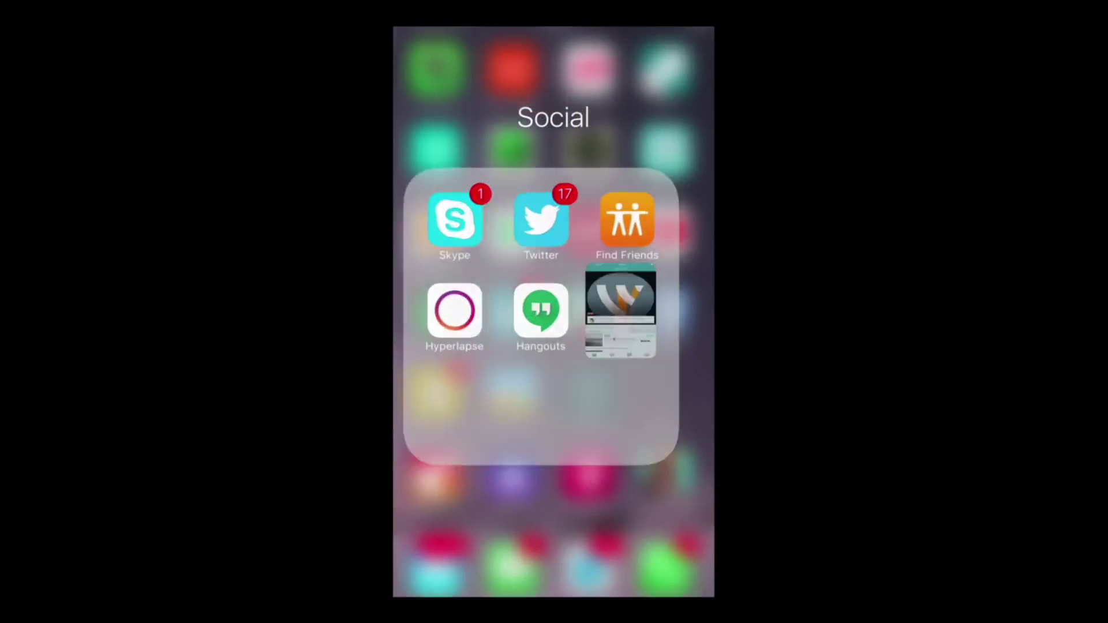